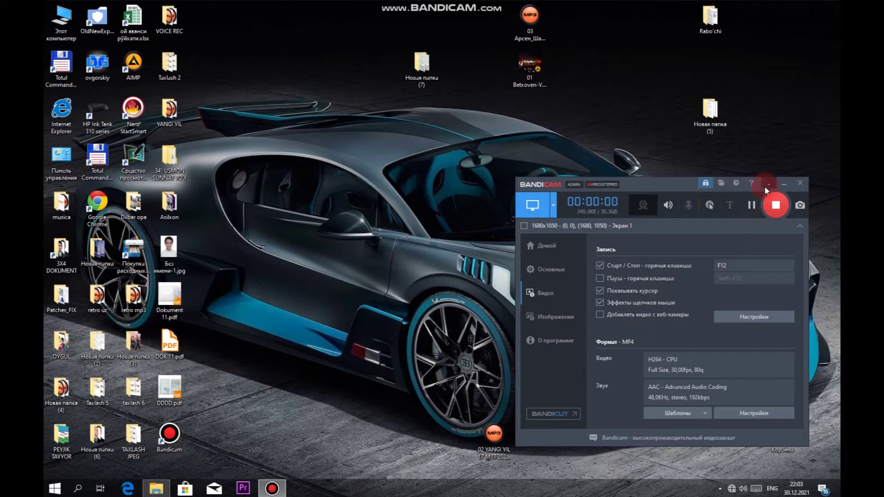
Minimize the Bandicam recorder window to the tray
click(768, 185)
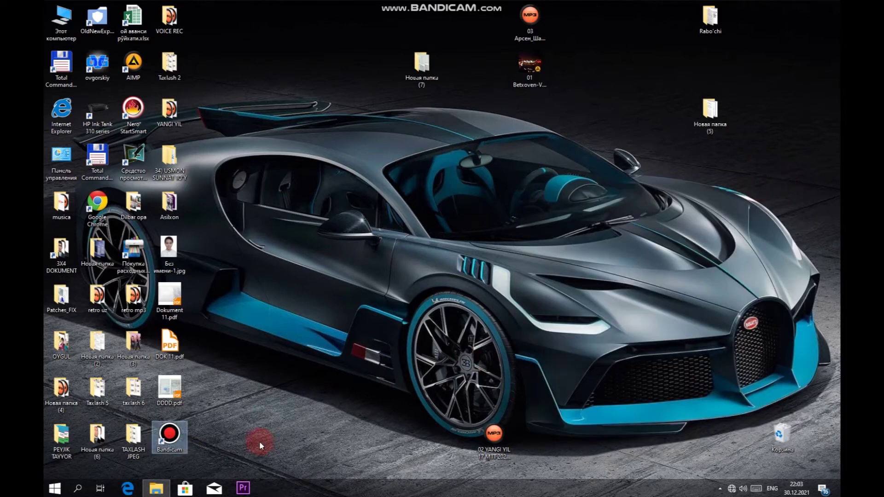
Toggle the file browser and refresh the desktop
click(157, 489)
click(163, 490)
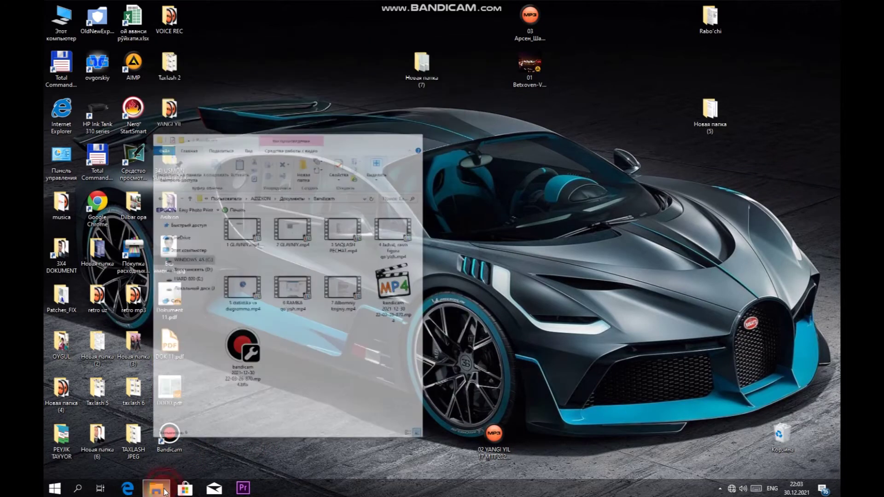
right_click(377, 234)
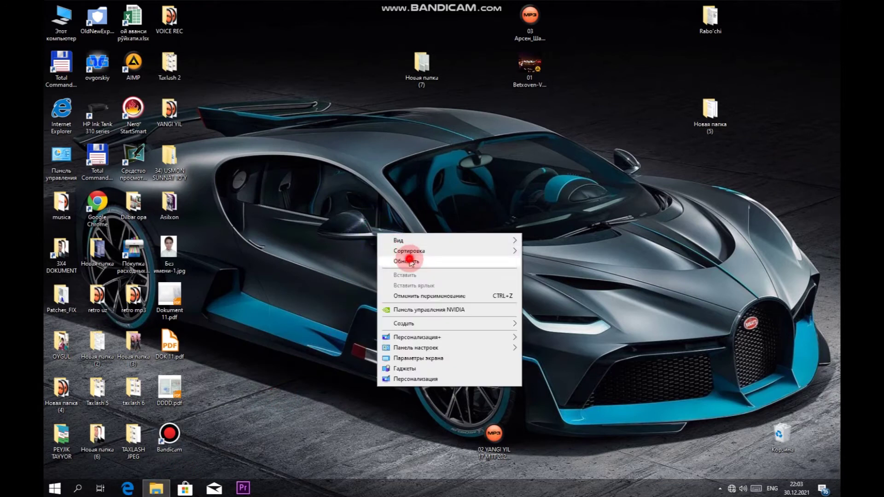
click(410, 261)
Launch Word 2013 from Microsoft Office 2013, dismiss activation, and create a blank document
click(54, 488)
click(81, 446)
click(92, 387)
click(90, 405)
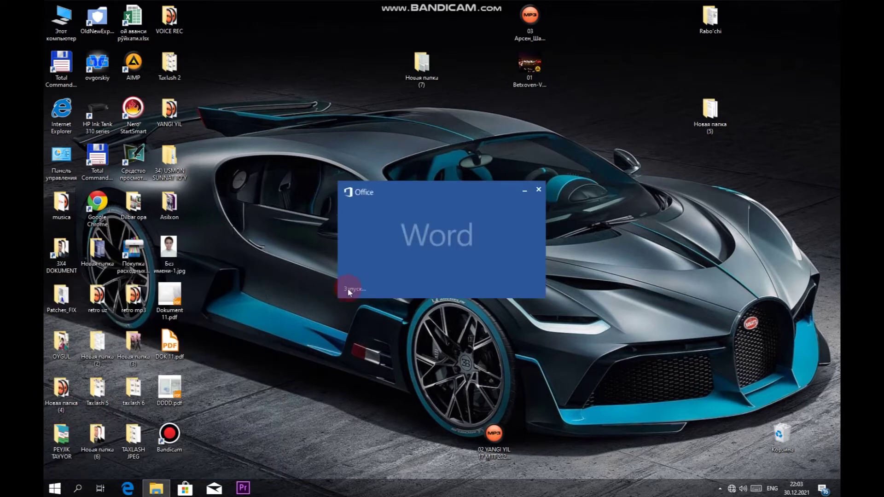
click(592, 332)
click(296, 132)
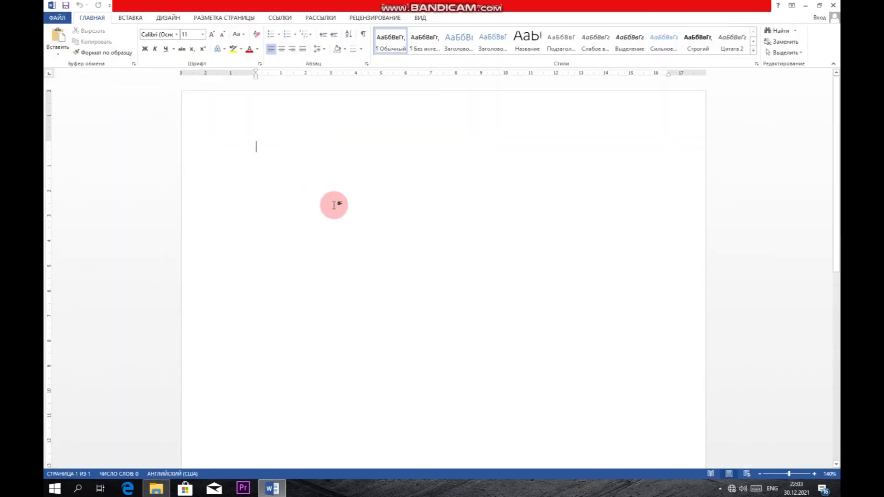
Type 'Salom Assalom Assalomu alaykum!' on the first line, then switch input to Russian
ctrl+scroll(334, 205, down, 1)
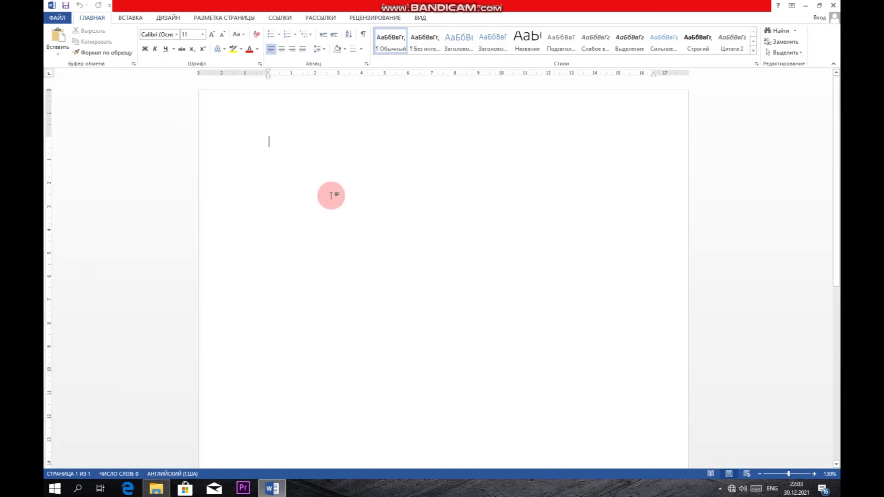
click(281, 145)
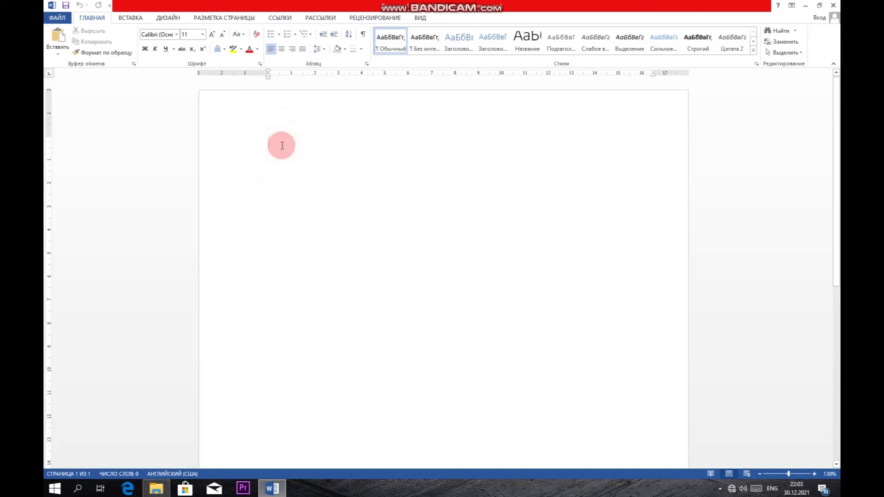
text(Salom  )
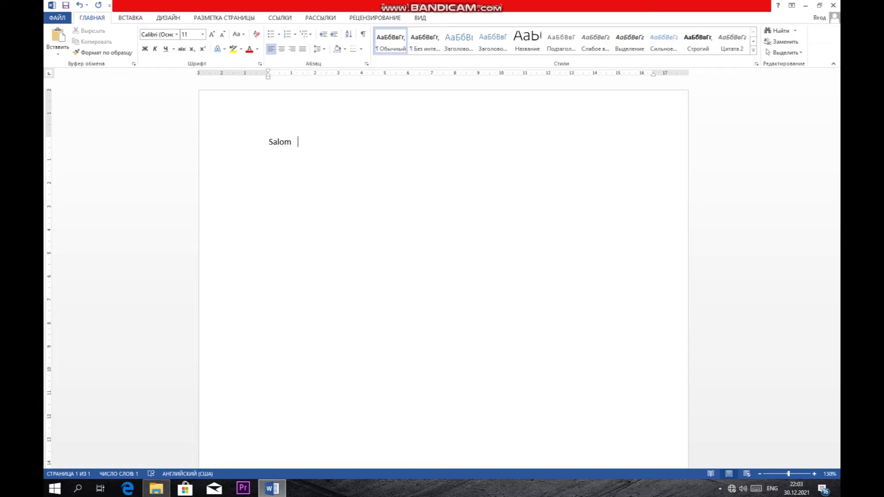
text(Assalom)
text(  Assalomu alayku)
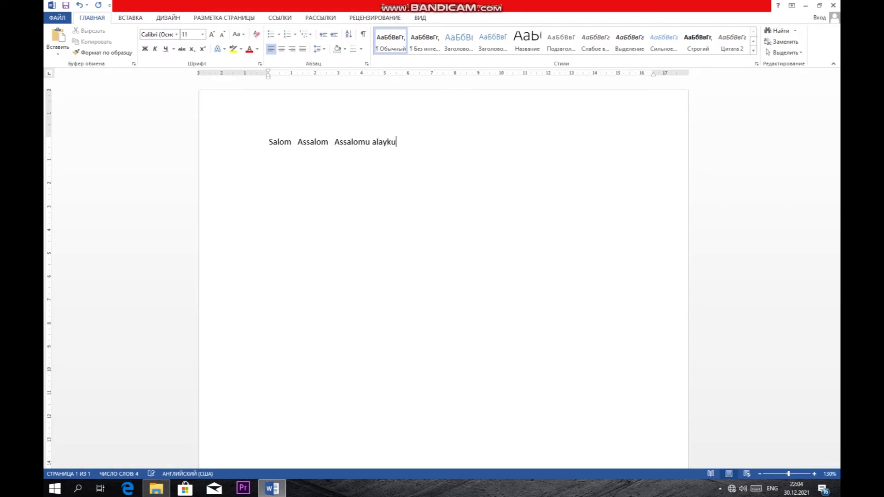
text(m!)
click(414, 142)
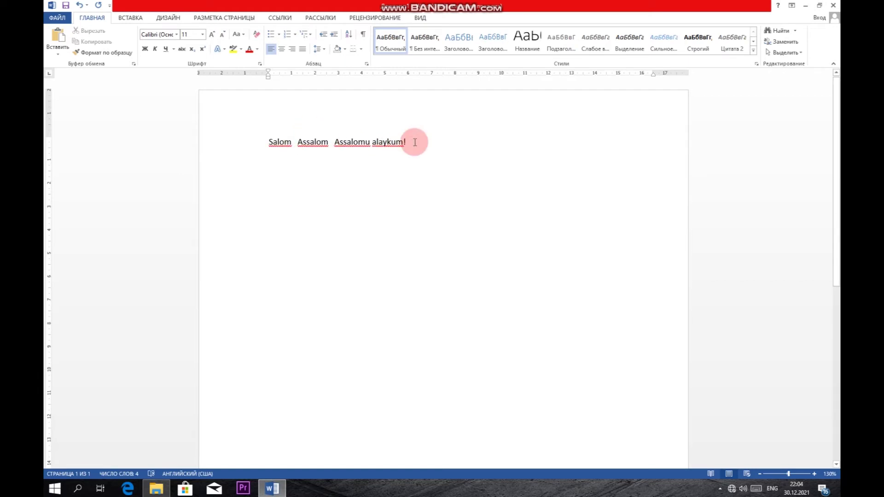
key(alt+shift)
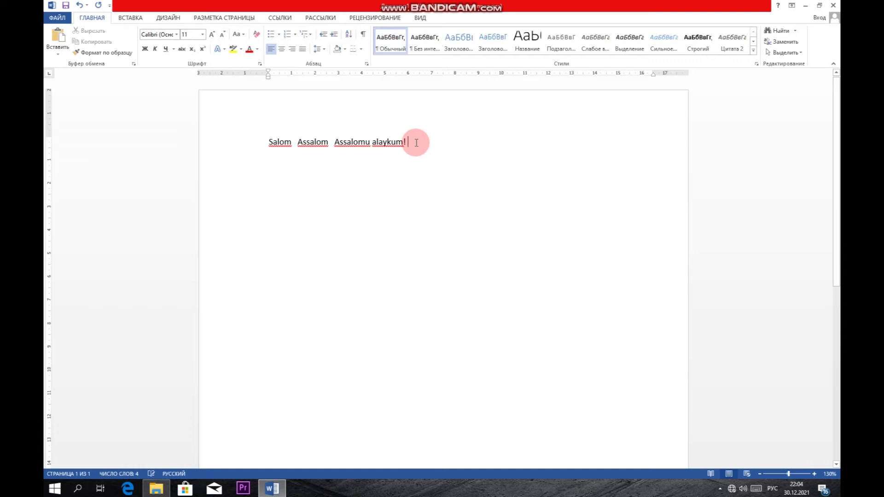
Append 'Салом Яхши мақол', switching to Uzbek Cyrillic for the letter қ
text(салом  Яхши  )
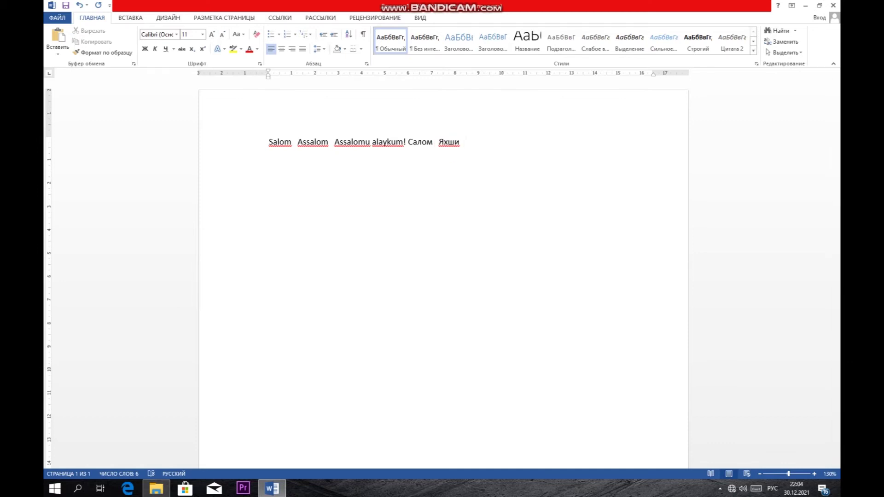
text(ма)
click(449, 148)
key(alt+shift)
text(қол)
click(500, 141)
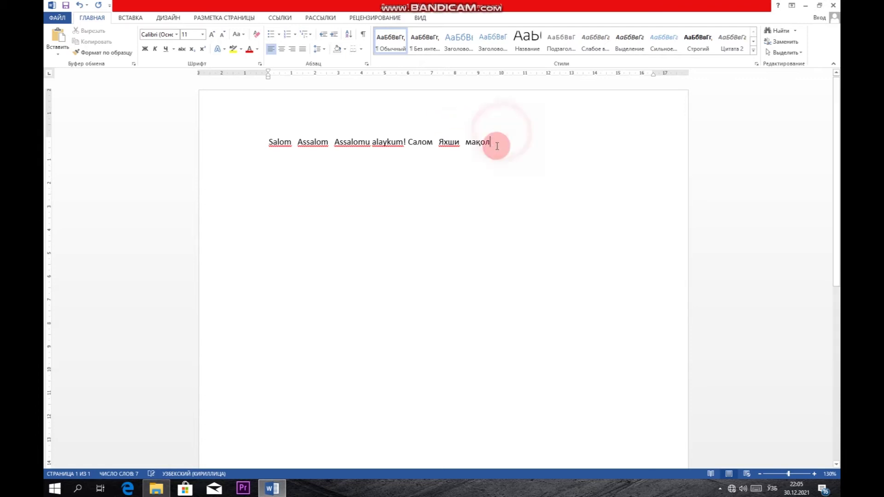
Paste copies of 'Salom Assalom' and 'Салом Яхши мақол Salom' at the text end
drag(277, 149, 318, 143)
key(ctrl+c)
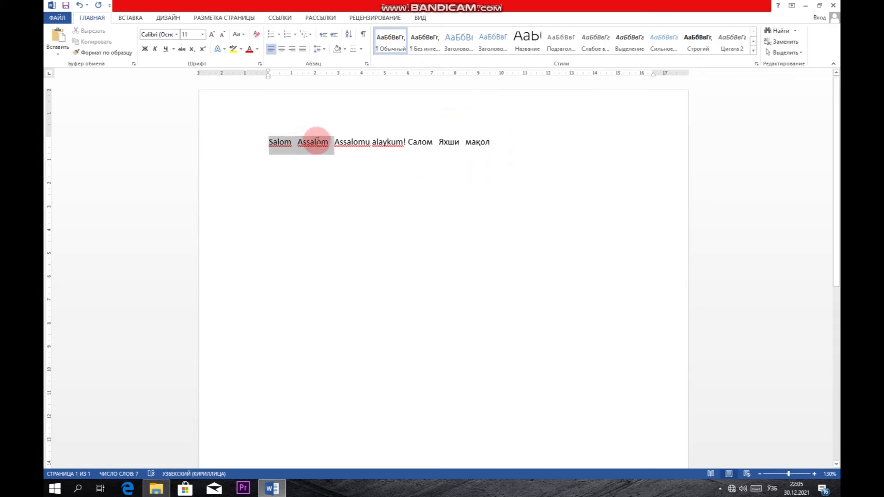
click(585, 150)
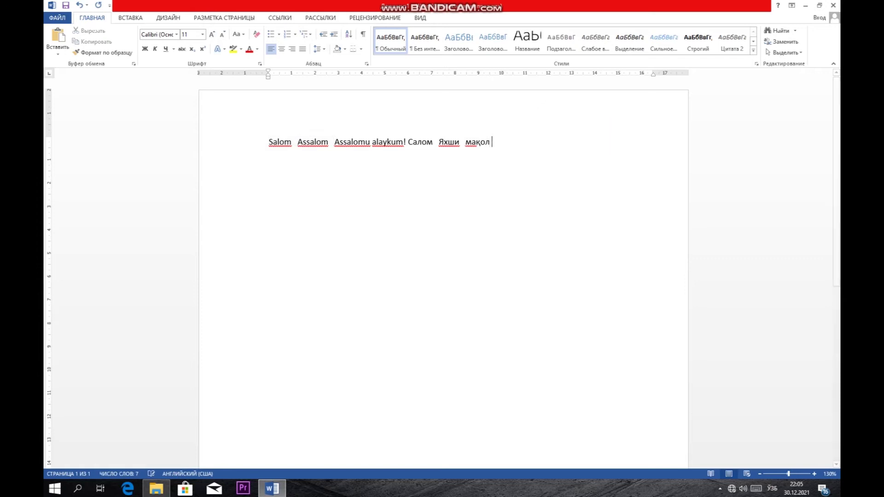
key(ctrl+v)
key(ctrl+v)
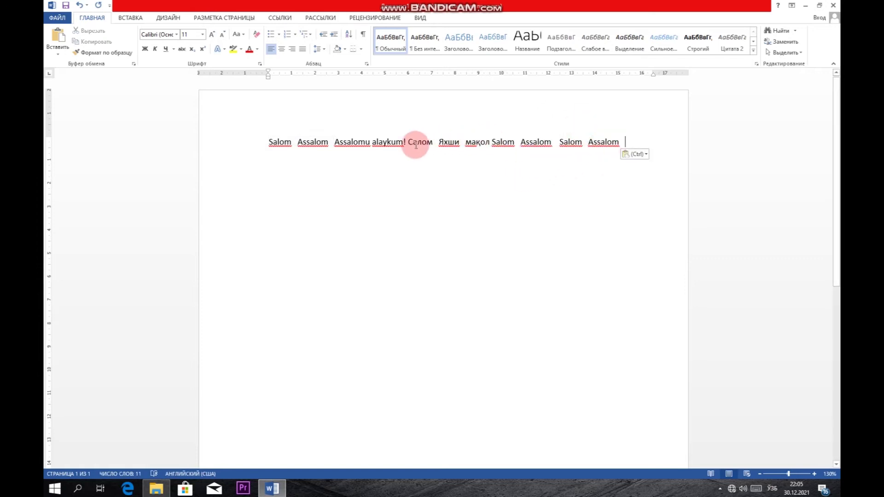
drag(407, 143, 513, 150)
key(ctrl+c)
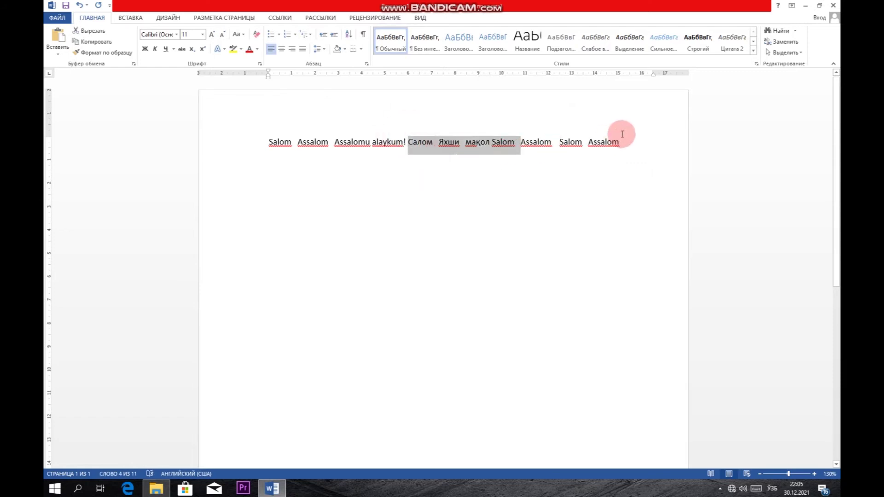
click(625, 144)
key(ctrl+v)
key(ctrl+v)
key(ctrl+v)
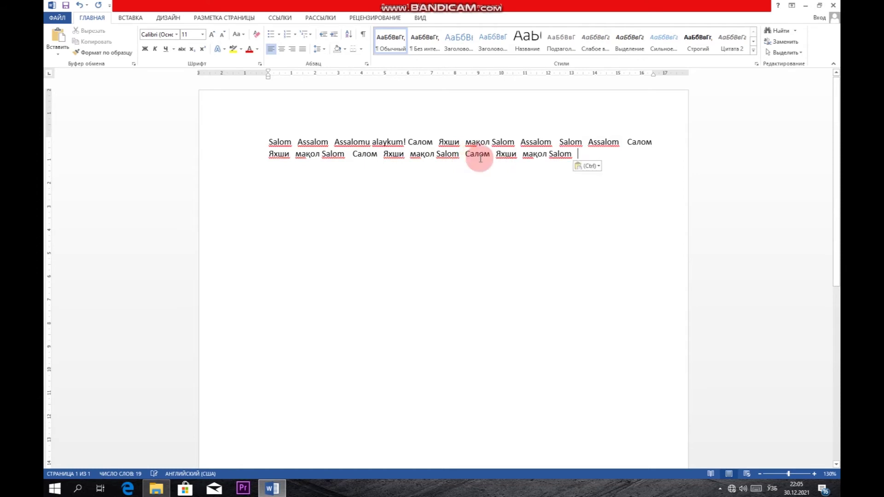
Copy 'Assalomu alaykum!' and paste it at the end of line 2
drag(333, 141, 406, 143)
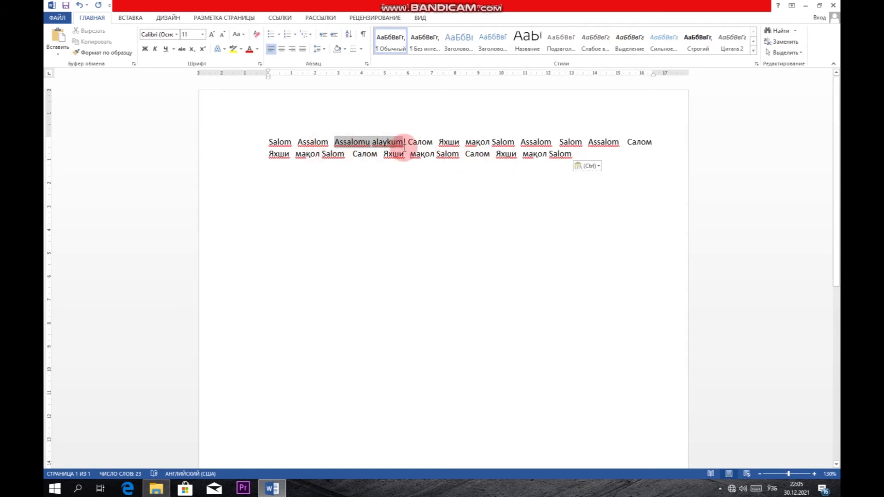
key(ctrl+c)
click(582, 155)
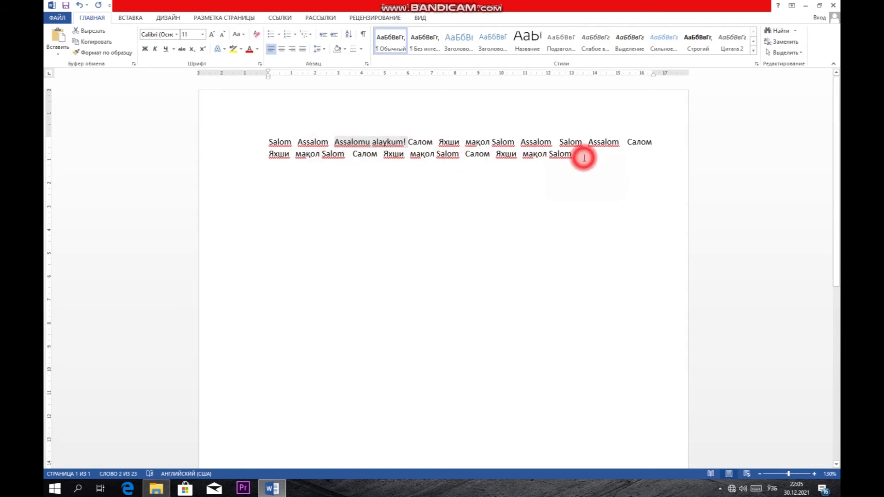
key(ctrl+v)
Select 'Салом Яхши мақол' and zoom the page in to about 390%
scroll(564, 192, up, 5)
drag(393, 139, 507, 145)
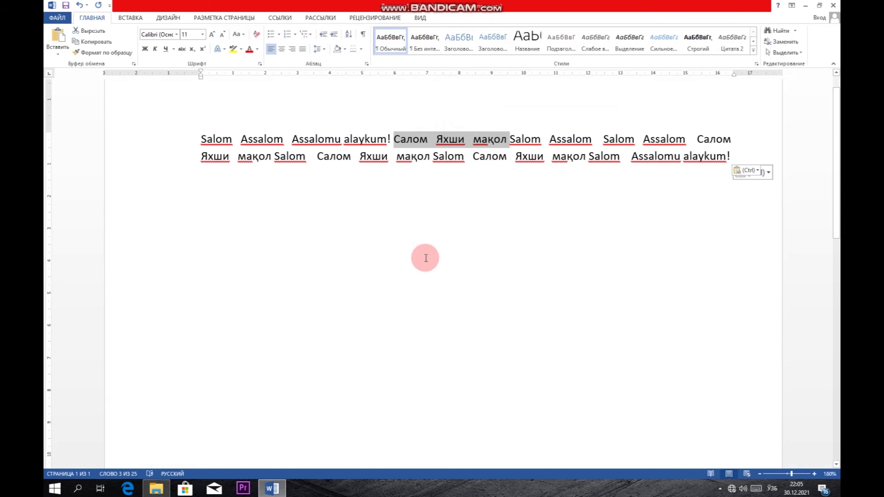
scroll(463, 150, up, 5)
scroll(467, 154, up, 6)
scroll(475, 162, up, 6)
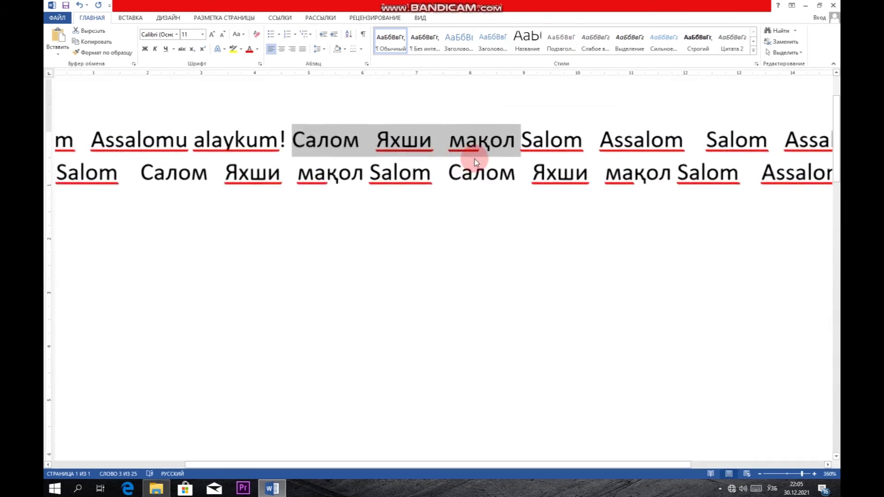
scroll(339, 124, up, 2)
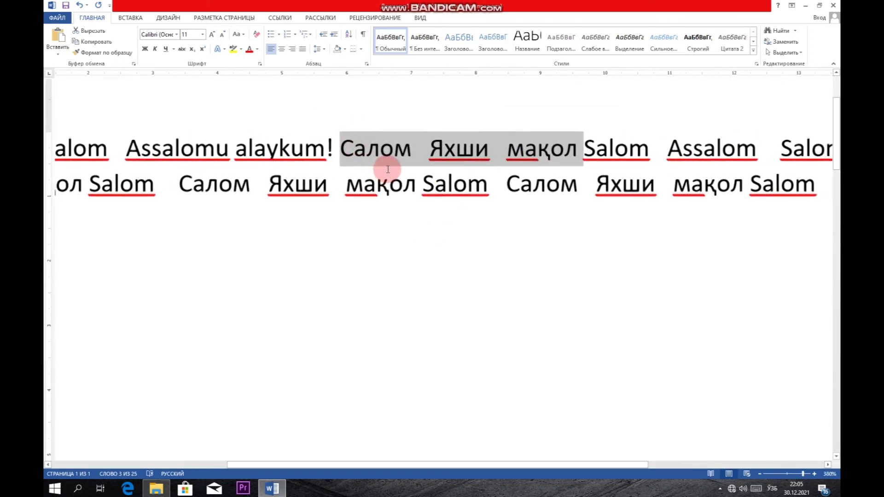
scroll(493, 173, up, 1)
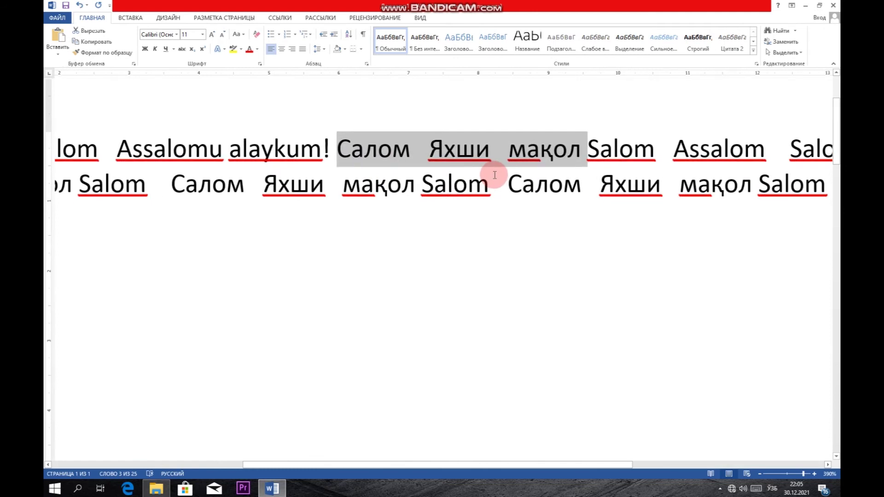
Search the document for Салом to list all its occurrences
scroll(495, 175, down, 5)
click(787, 32)
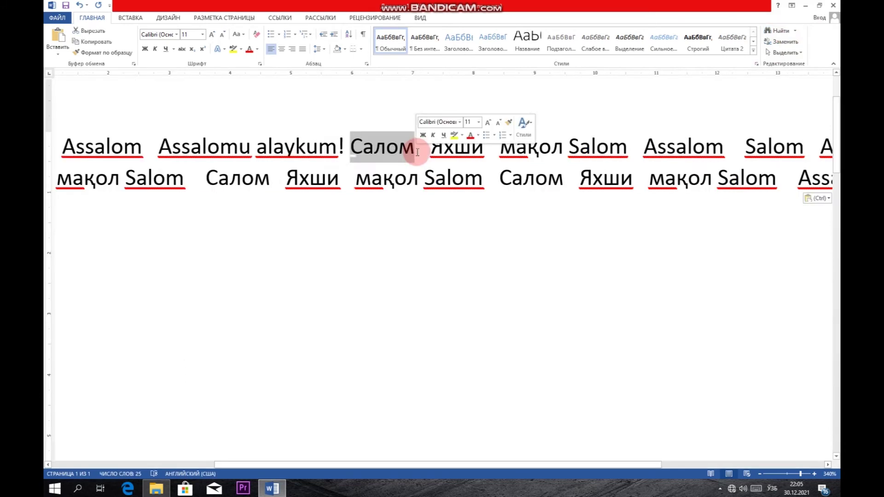
click(787, 32)
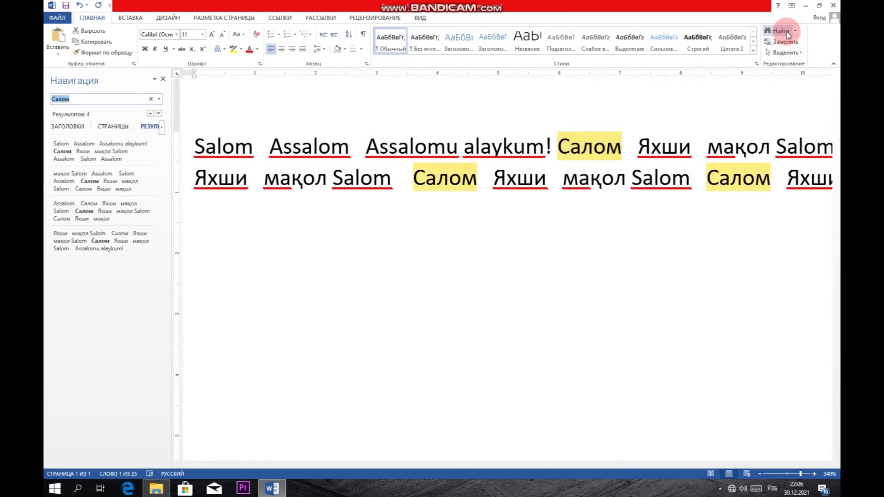
Replace all Салом with Salom, confirm the prompts, and close the Replace dialog
click(782, 42)
click(261, 305)
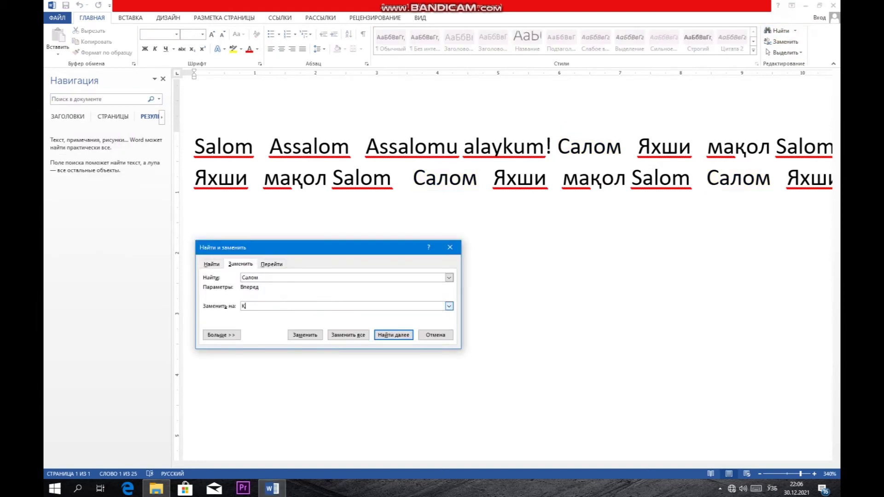
key(alt+shift)
text(Salom)
drag(338, 248, 373, 234)
click(385, 323)
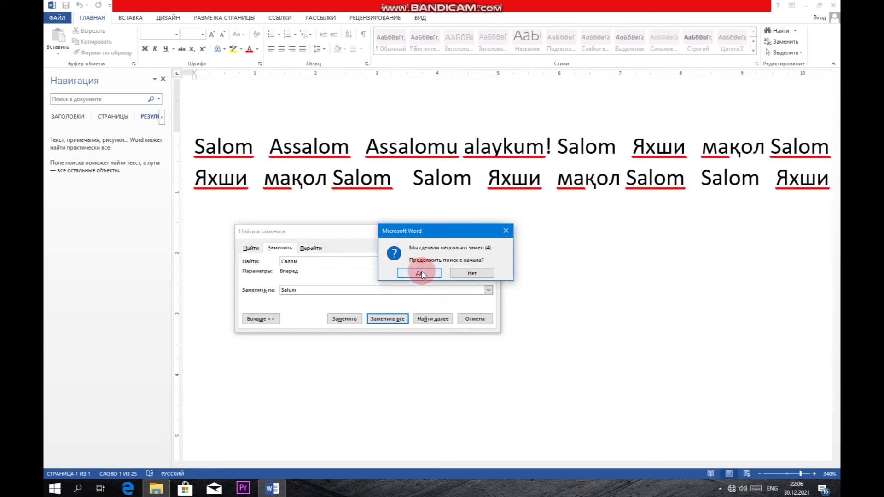
click(420, 273)
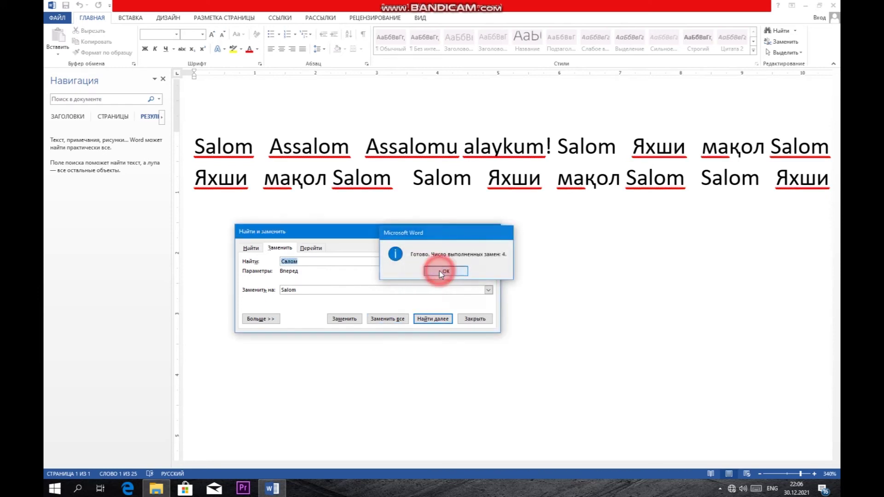
click(439, 271)
mouse_move(433, 231)
mouse_down()
mouse_move(410, 316)
mouse_move(453, 231)
mouse_up()
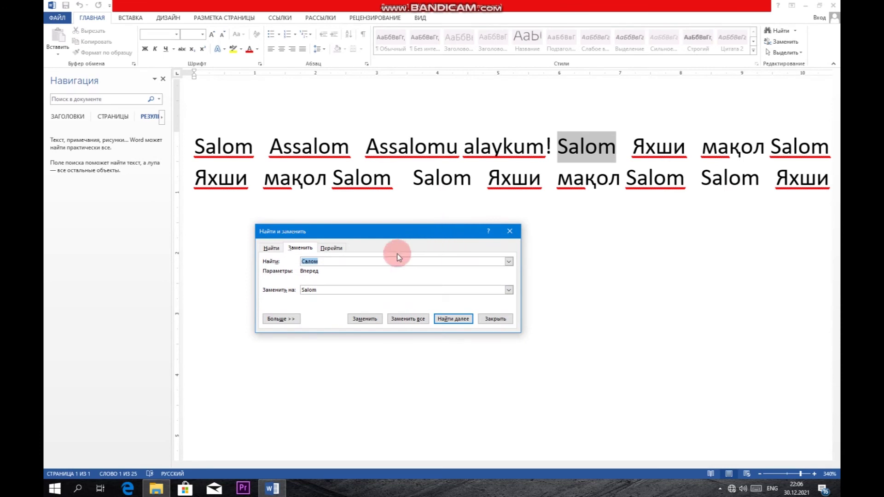
click(510, 231)
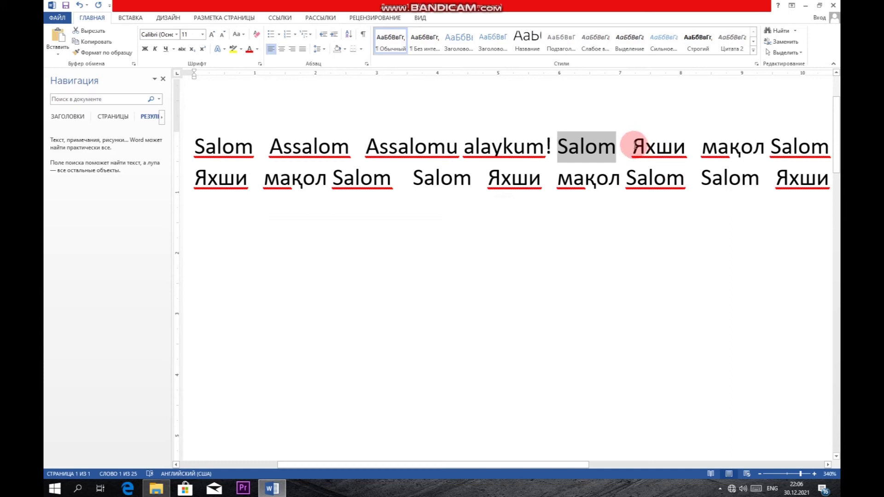
Select Яхши, Replace All four occurrences with Yaxshi, confirm, and close the dialog
drag(633, 145, 689, 144)
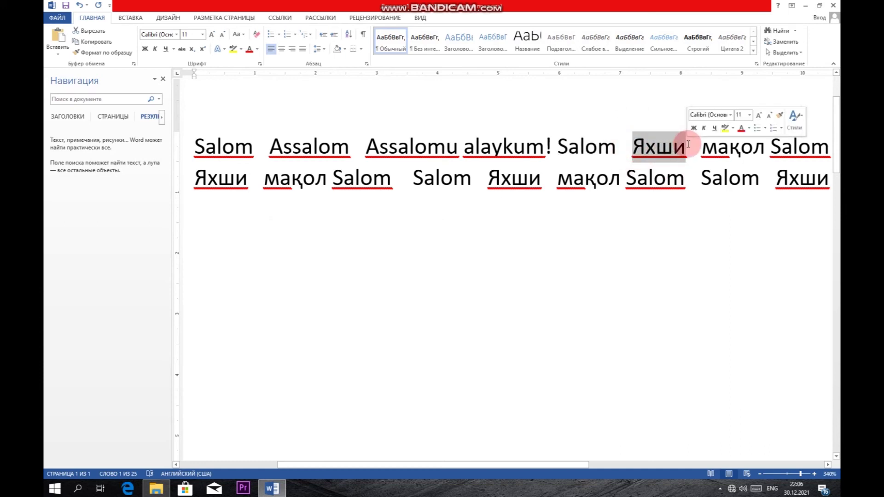
click(778, 31)
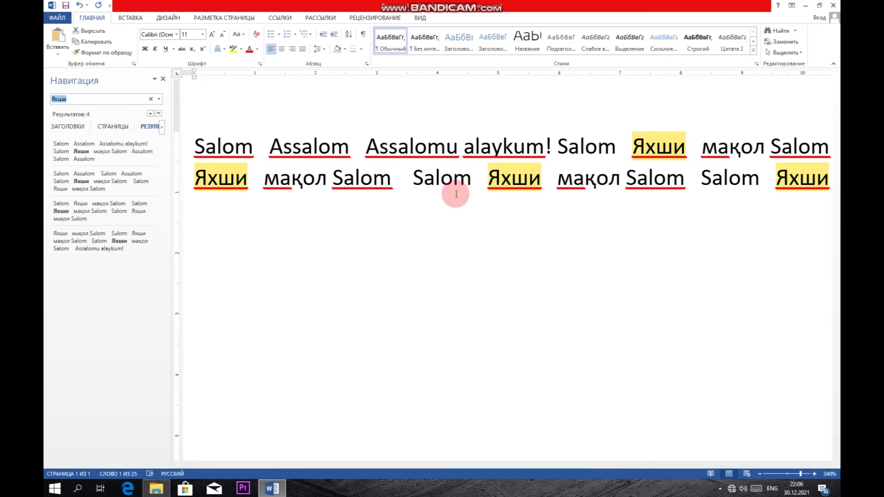
click(781, 42)
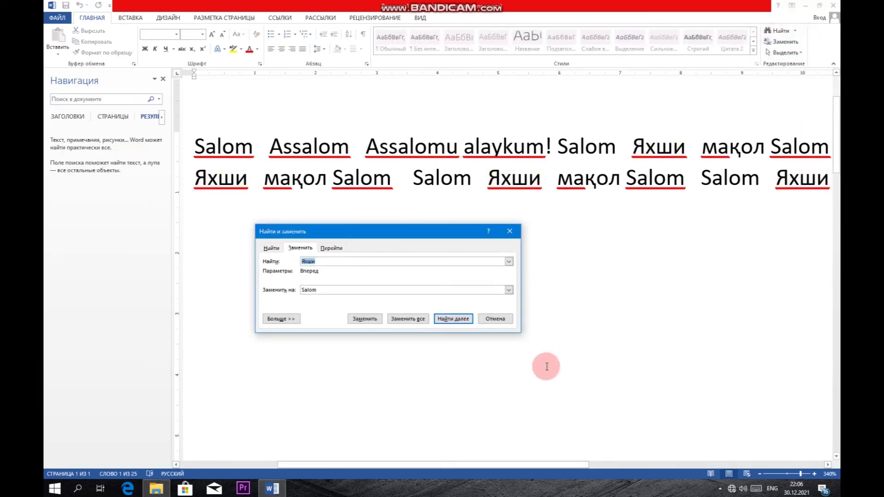
double_click(322, 290)
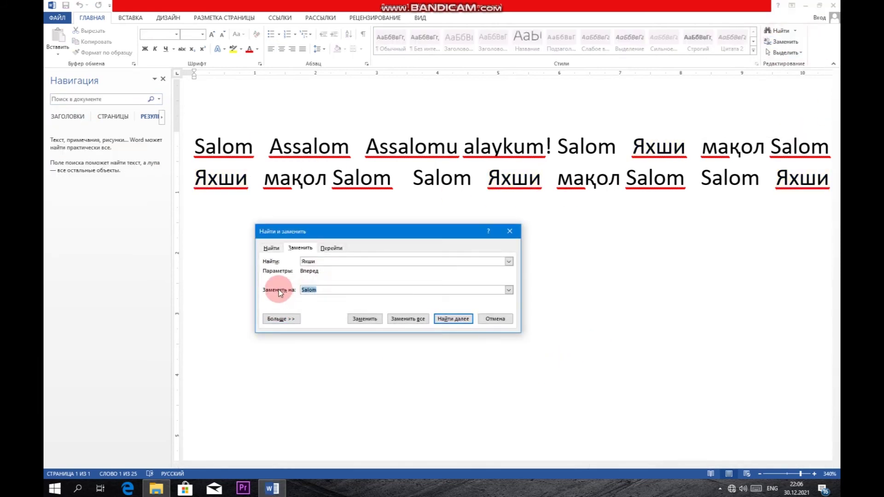
text(Yaxshi)
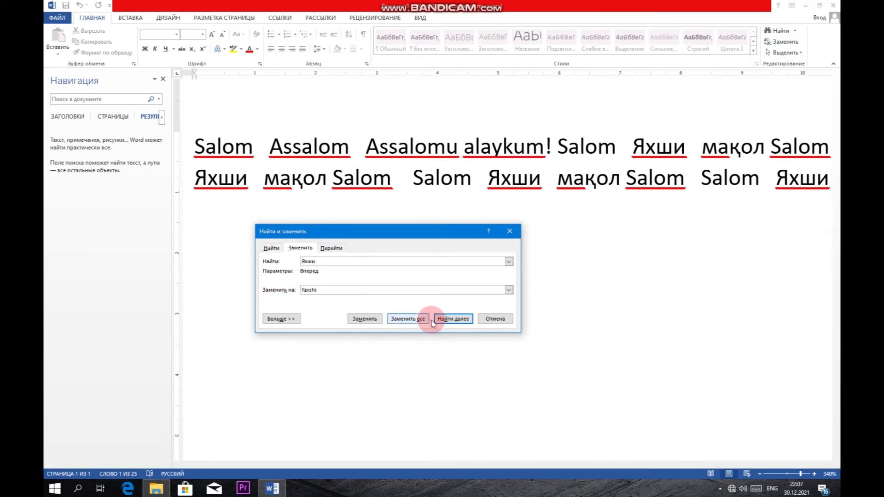
click(416, 323)
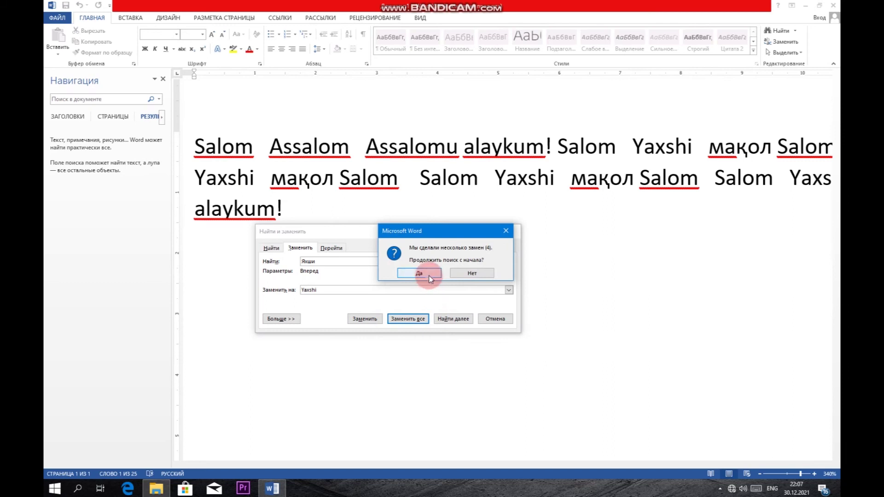
click(429, 276)
click(441, 271)
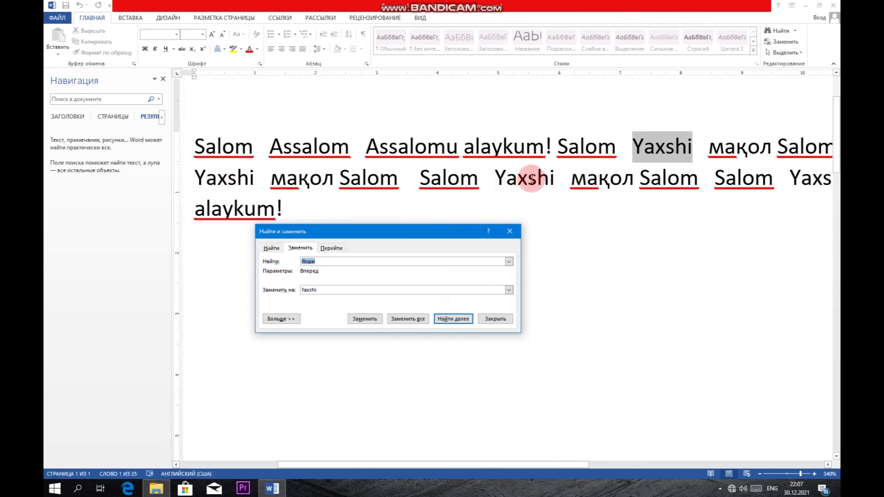
click(509, 231)
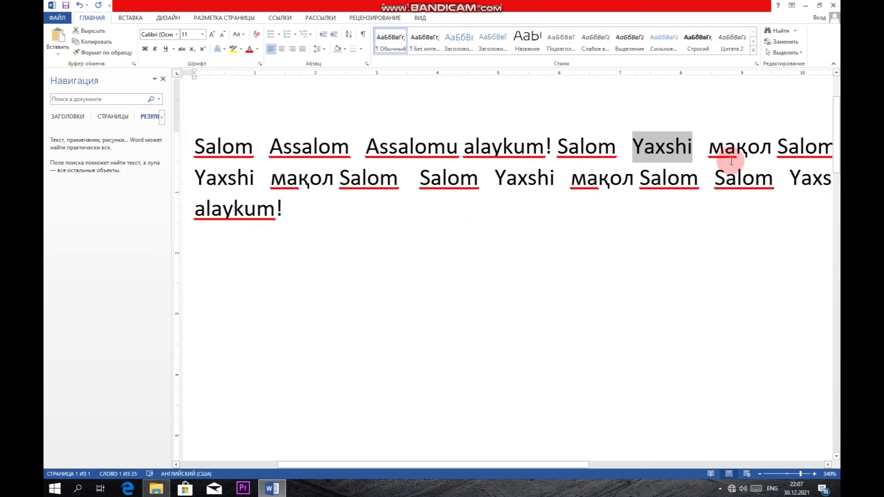
Select мақол, Replace All four occurrences with maqol, confirm, and move the dialog aside
click(734, 232)
drag(770, 146, 709, 146)
click(780, 32)
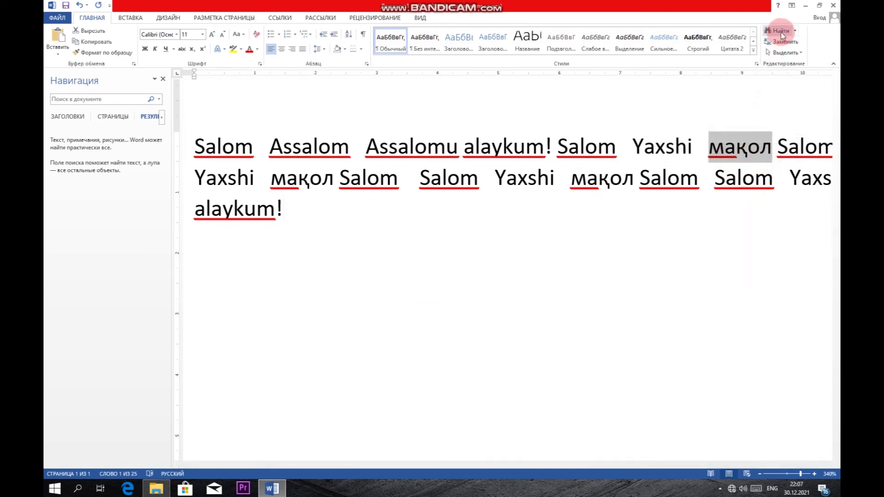
click(738, 154)
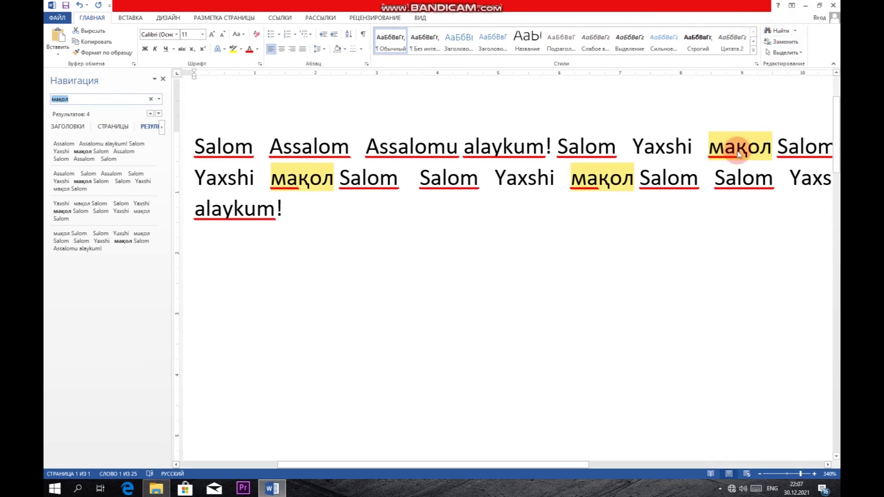
click(777, 43)
drag(328, 291, 284, 293)
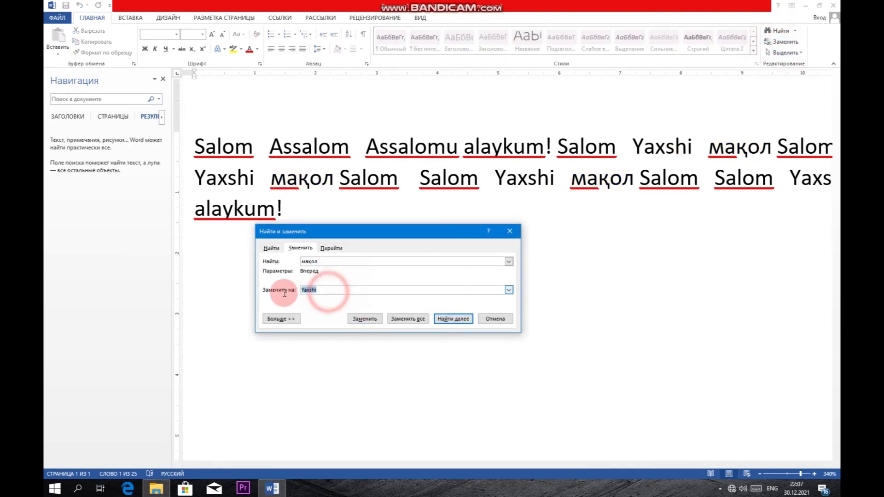
text(maqol)
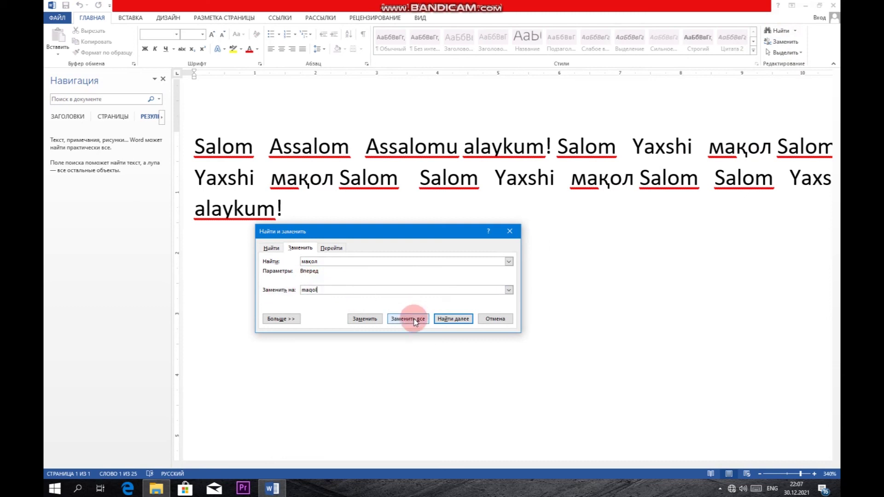
click(408, 318)
click(420, 273)
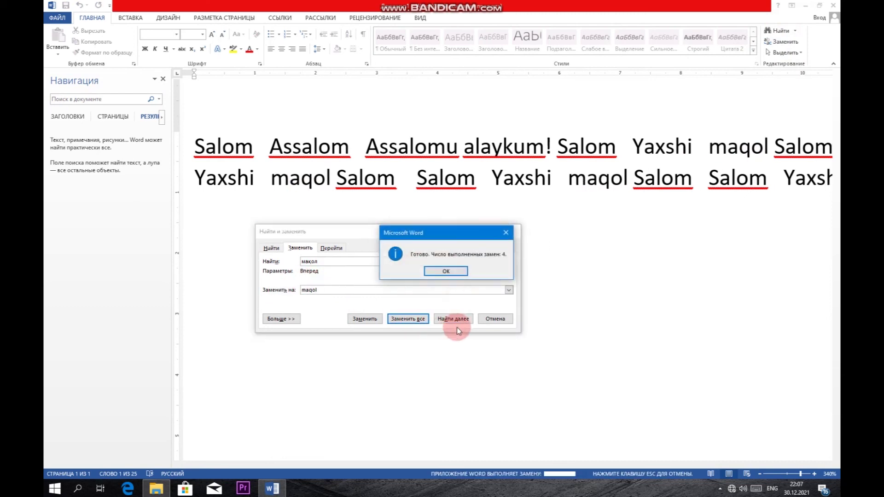
click(443, 270)
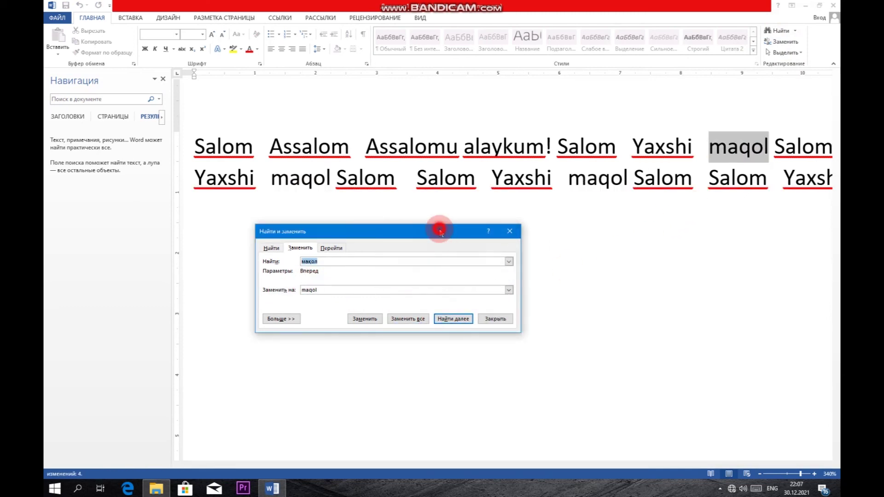
drag(436, 230, 514, 317)
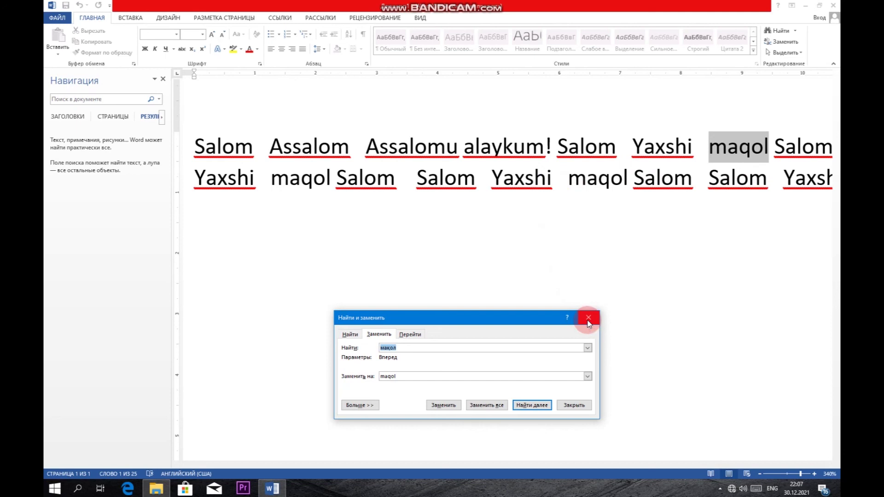
Close the Replace dialog and Word's window, prompting to save Документ1
click(588, 318)
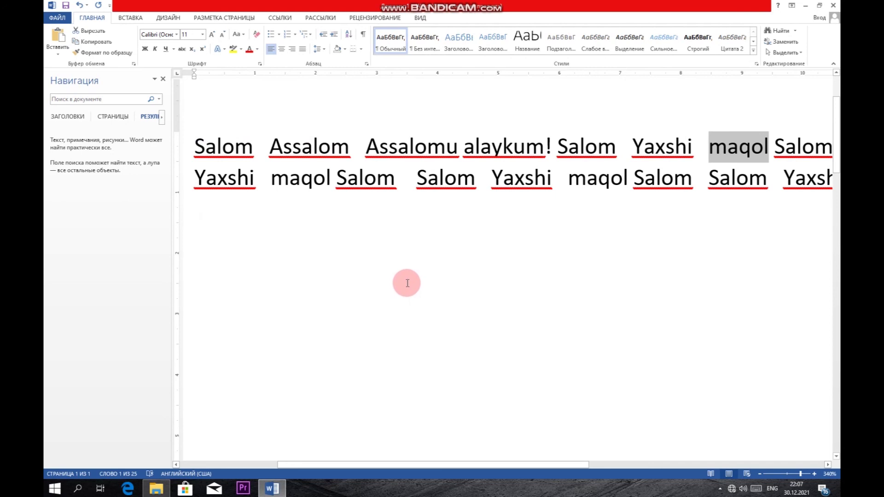
click(832, 7)
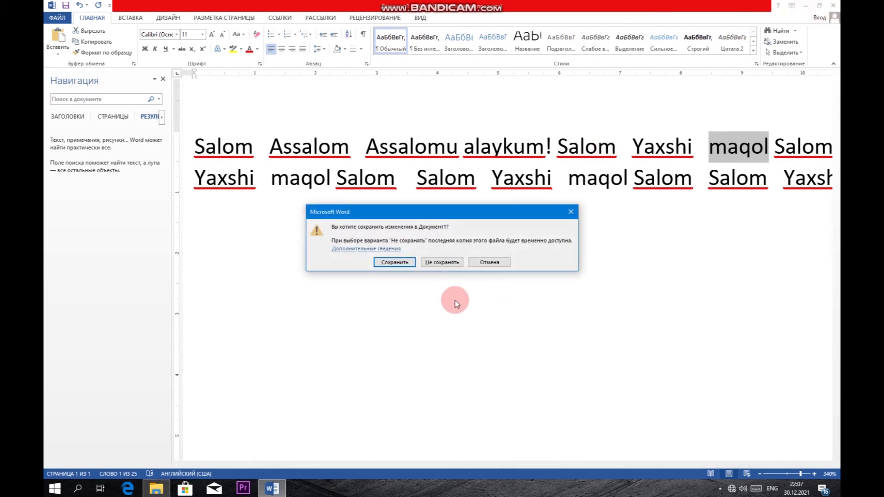